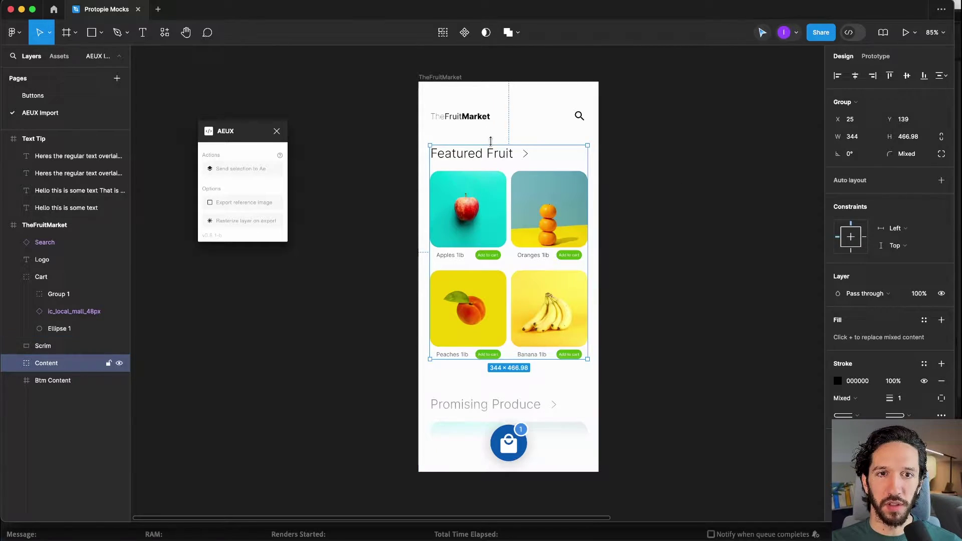
Step: Inspect the logo, search icon, fruit content and floating cart button of TheFruitMarket mockup
left_click(455, 105)
left_click(457, 116)
left_click(575, 123)
left_click(582, 120)
left_click(537, 240)
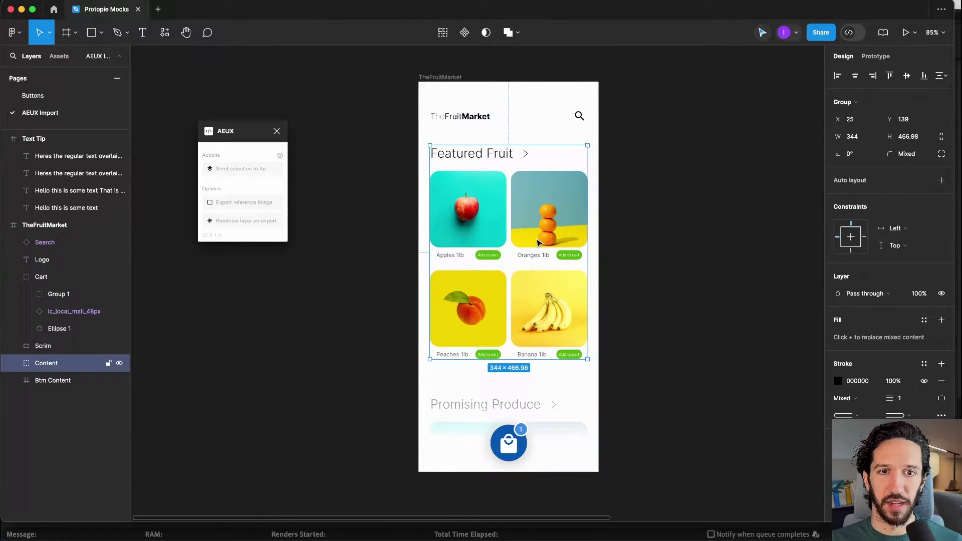
left_click(550, 438)
left_click(513, 444)
key("Escape")
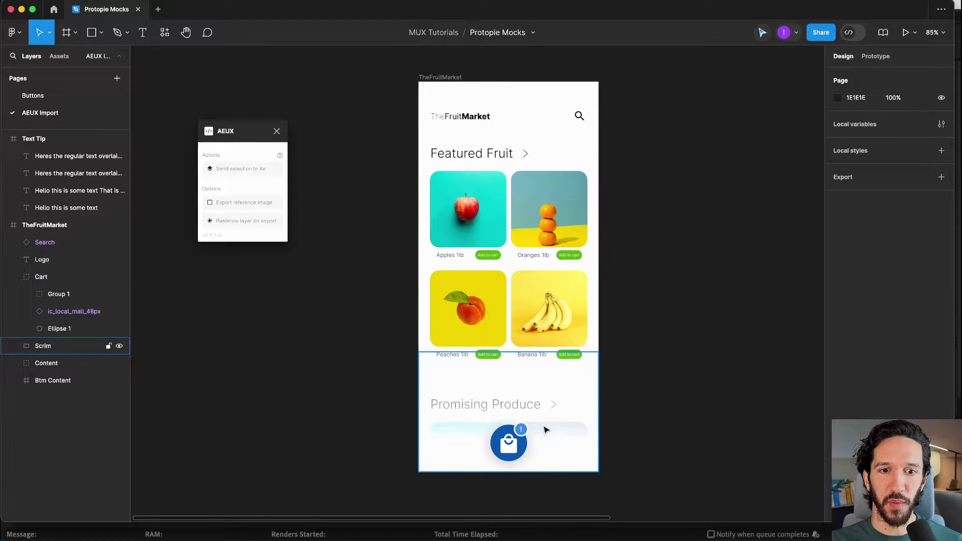
mouse_move(511, 444)
left_mouse_down()
mouse_move(519, 426)
mouse_move(486, 440)
mouse_move(526, 449)
mouse_move(511, 444)
left_mouse_up()
key("super+z")
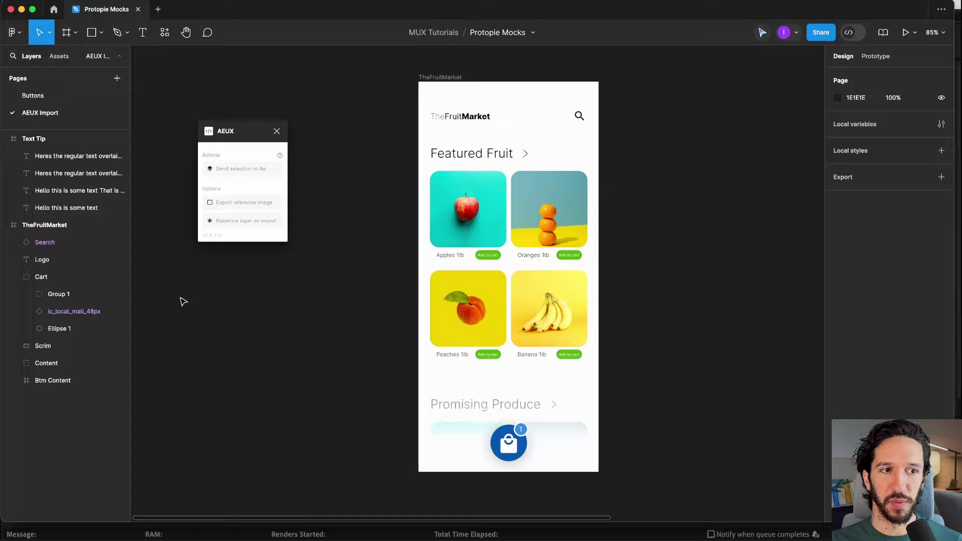
Step: Group every TheFruitMarket layer except Cart and mark the new group to be rasterized on AEUX export
left_click(19, 277)
left_click(46, 260)
left_click(62, 244, "super")
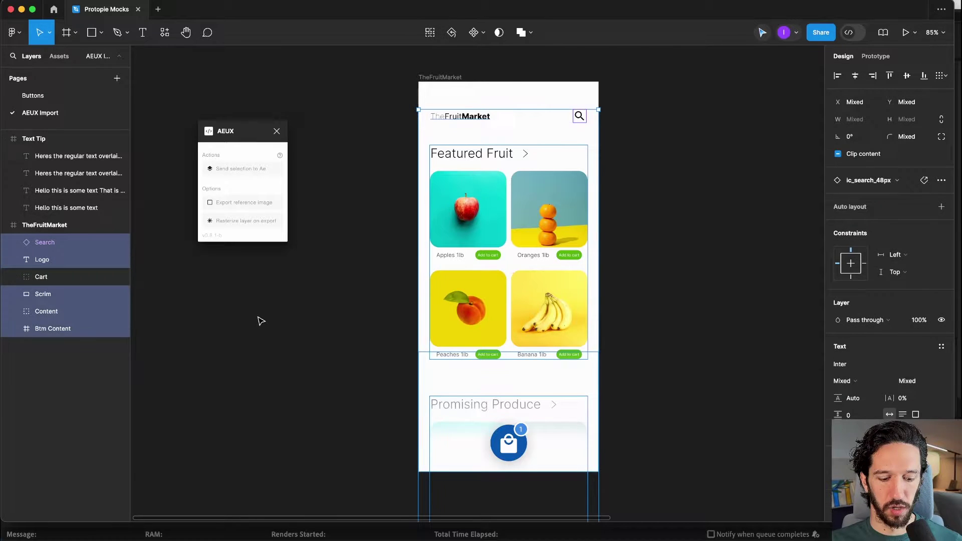
key("super+g")
left_click(257, 223)
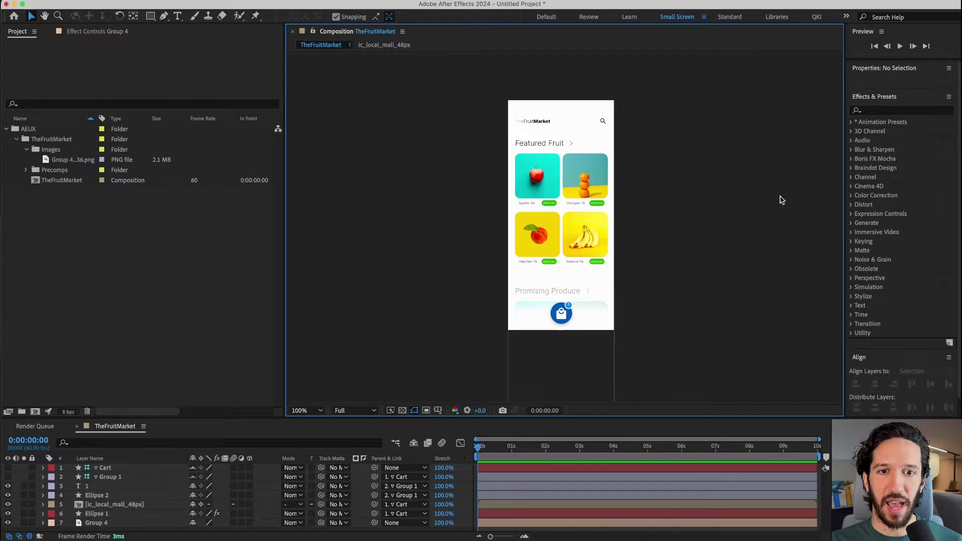
Step: In After Effects, try moving the flattened Group 4 layer within the composition and undo the move
left_click(591, 171)
key("super+z")
left_click_drag(526, 222, 549, 195)
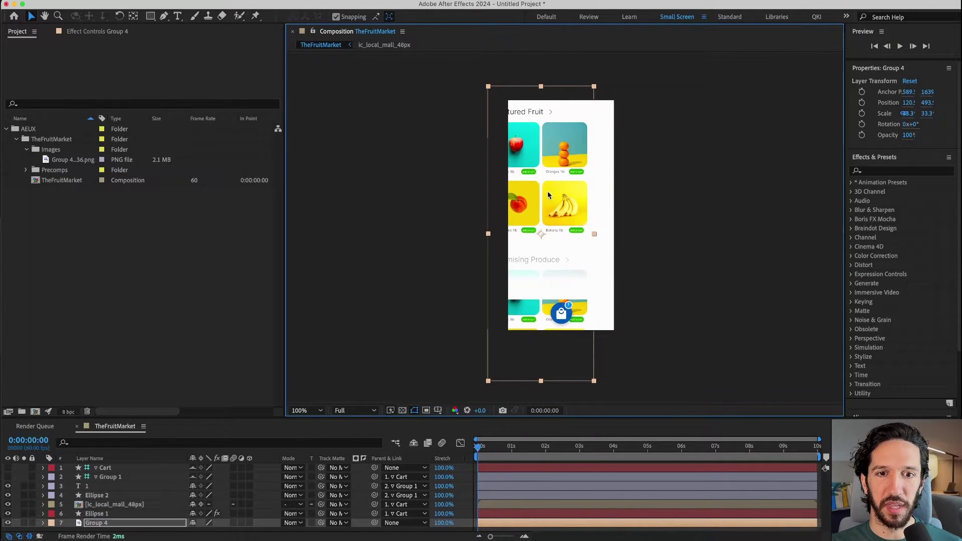
key("super+z")
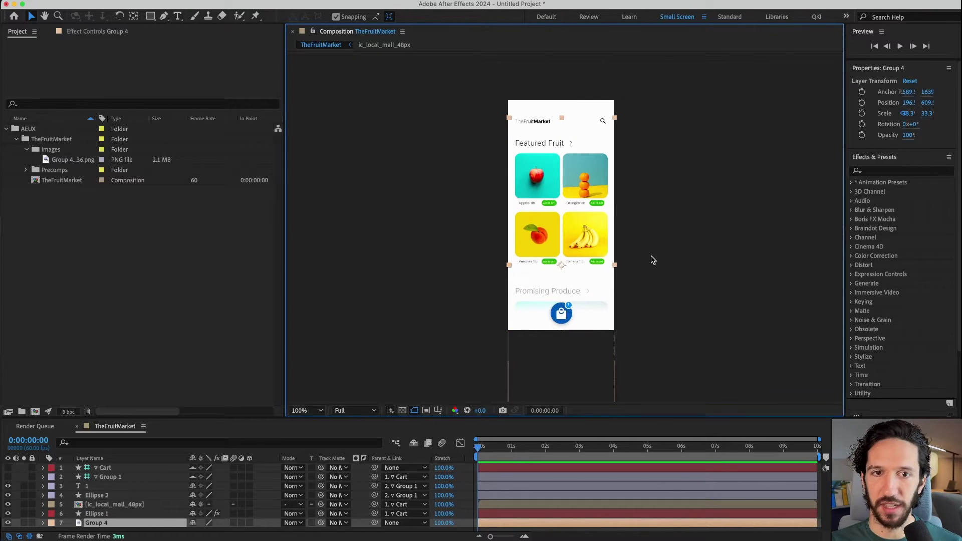
left_click(677, 179)
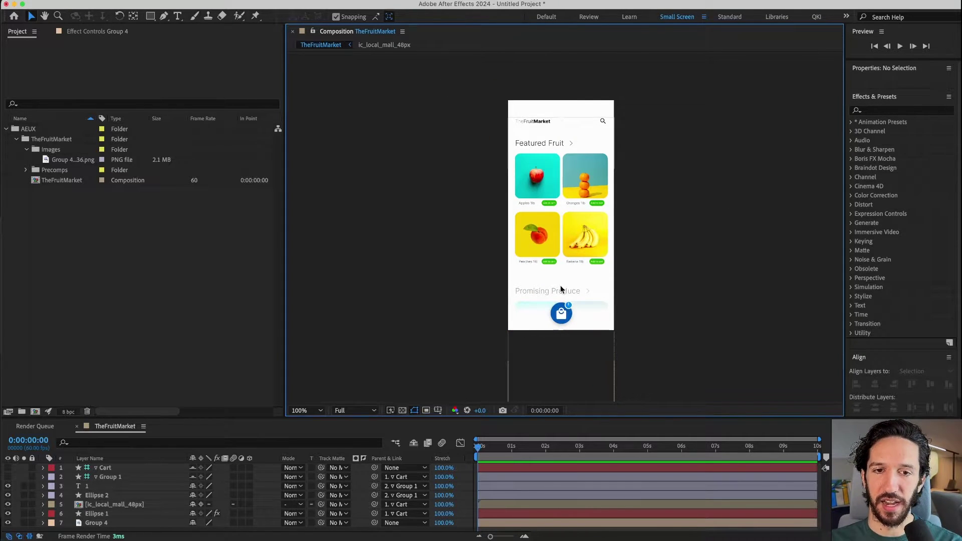
Step: Examine the cart button's bag icon, number badge and blue circle as individual layers in the composition
scroll(563, 321, "up", 5)
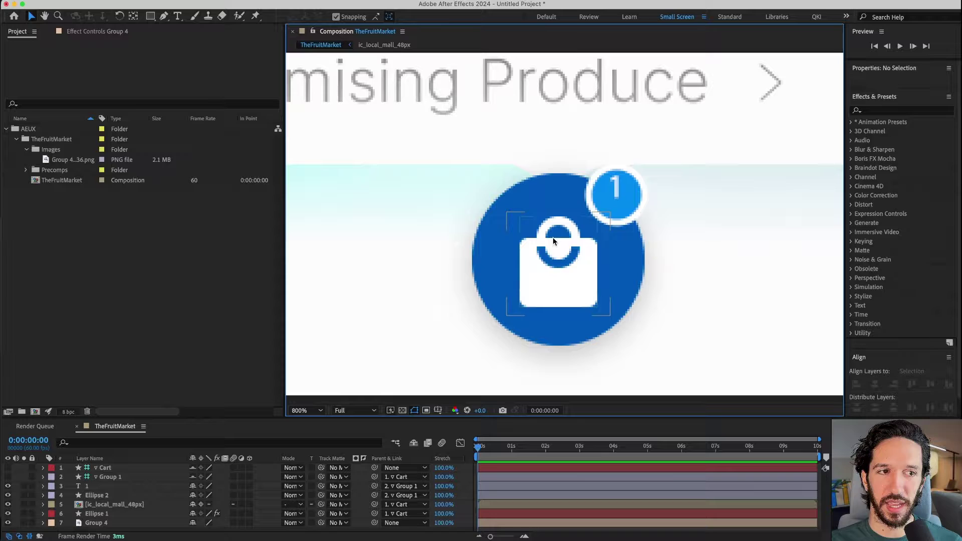
left_click(551, 269)
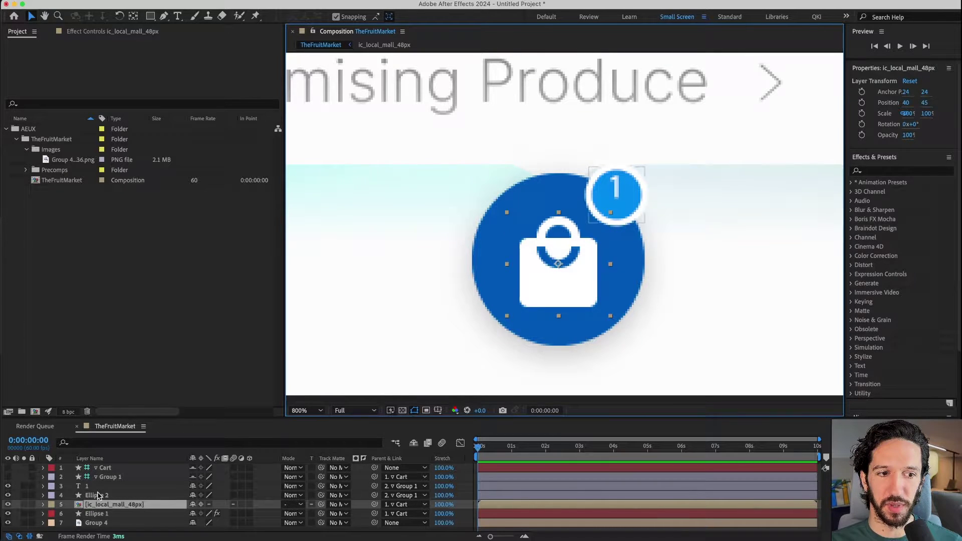
left_click(610, 195)
left_click(624, 292)
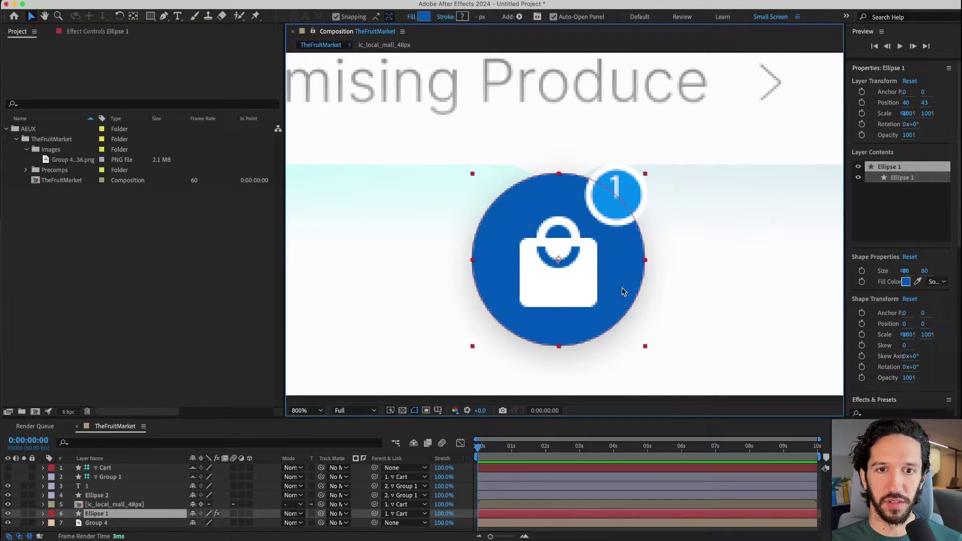
left_click(620, 150)
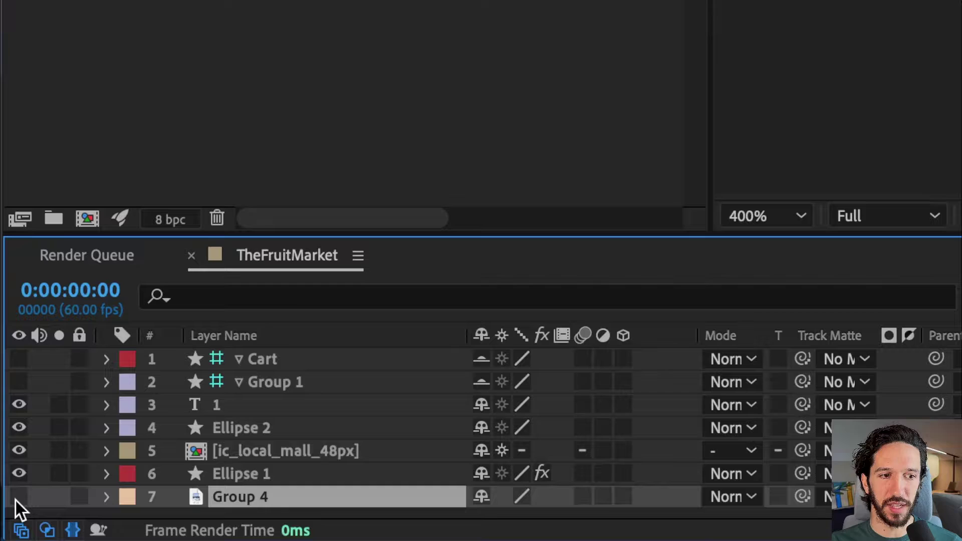
Step: Go through the cart's timeline layers one by one and select the range from the number text to Ellipse 1
left_click(257, 471)
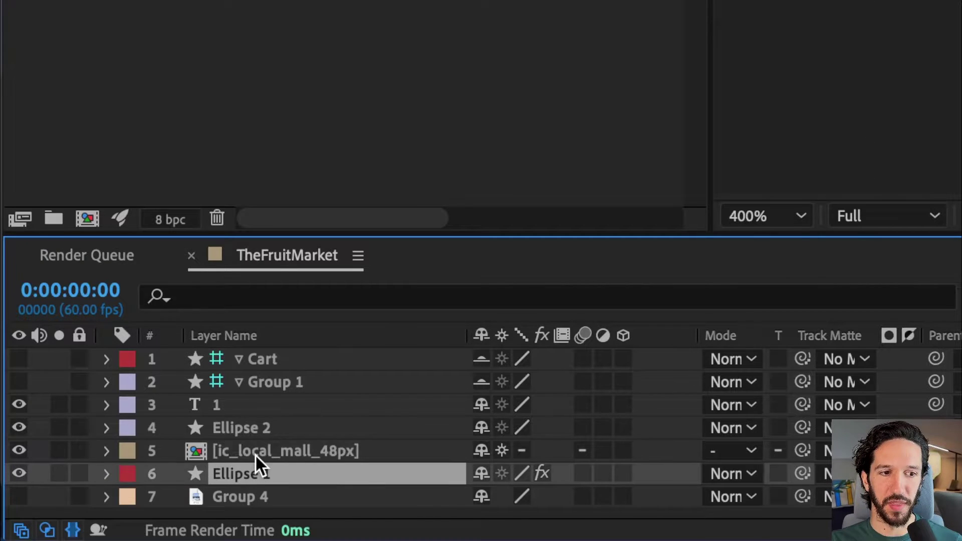
left_click(253, 432)
left_click(250, 407)
left_click(261, 434)
left_click(255, 451)
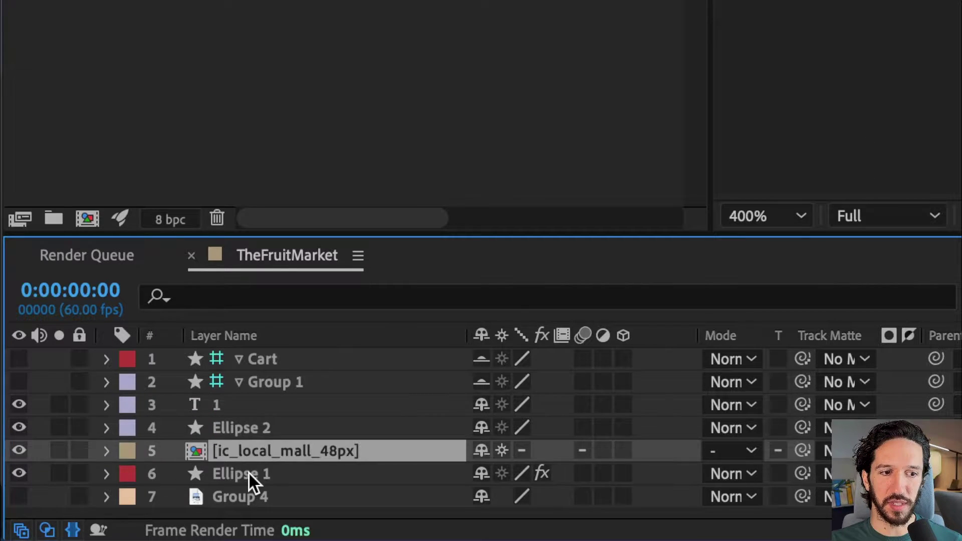
left_click(244, 474)
left_click(240, 407)
left_click(281, 477, "shift")
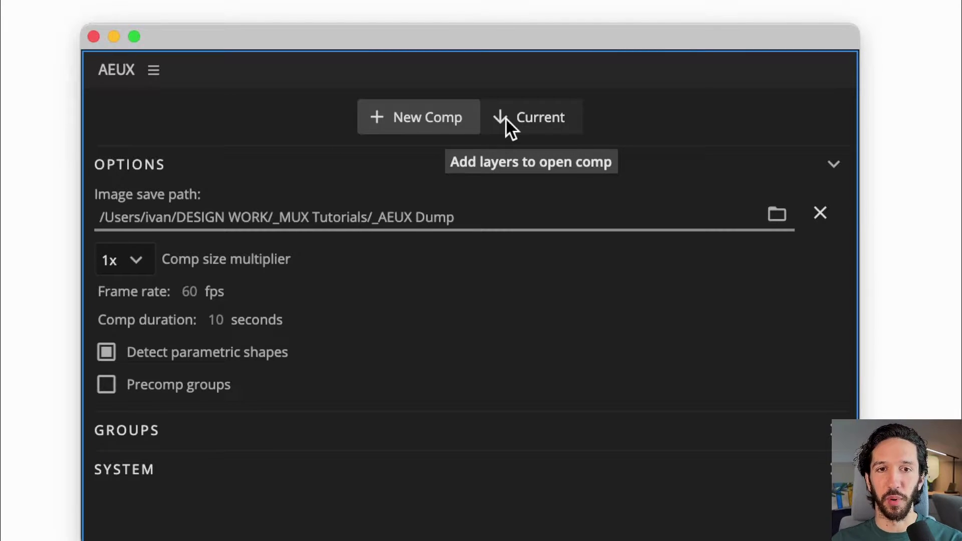
Step: Set AEUX to add incoming layers to the currently open composition
left_click(506, 120)
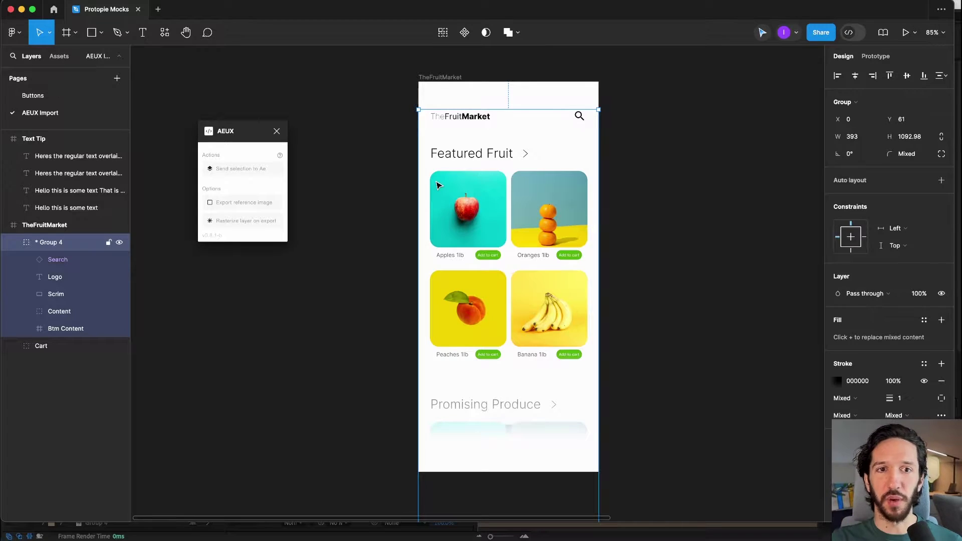
Step: In Figma, draw a square about 99 × 99 over the Featured Fruit heading and set its corner radius to 100
left_click(378, 178)
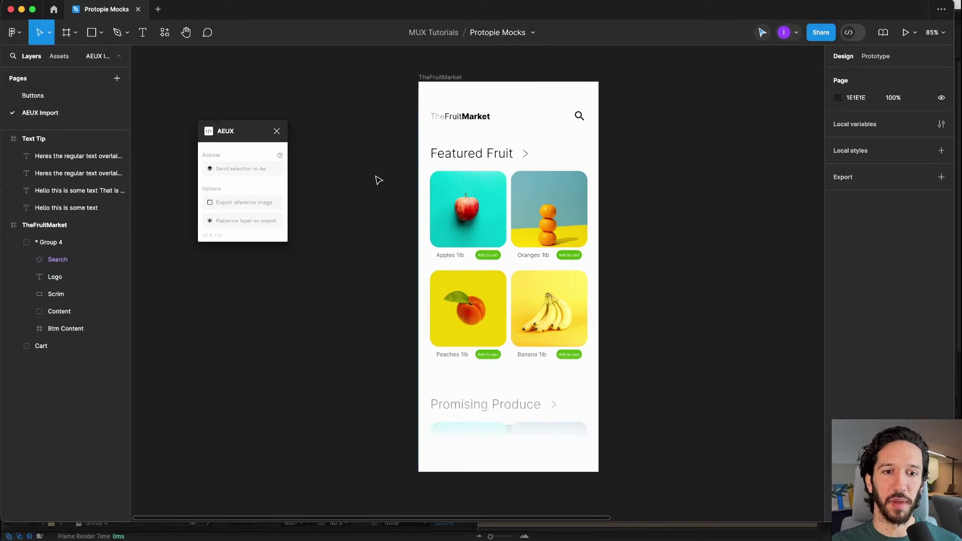
key("r")
left_click_drag(501, 169, 524, 192)
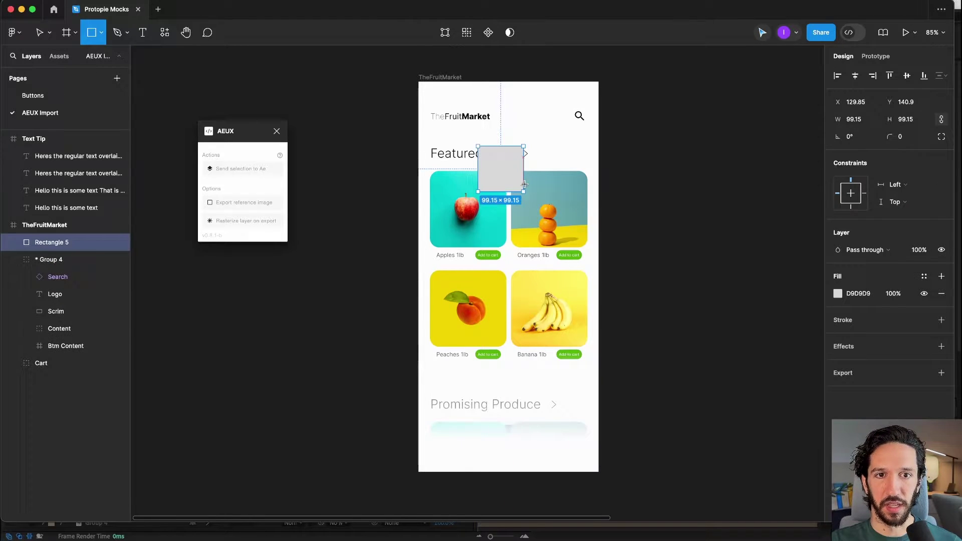
left_click_drag(894, 136, 136, 150)
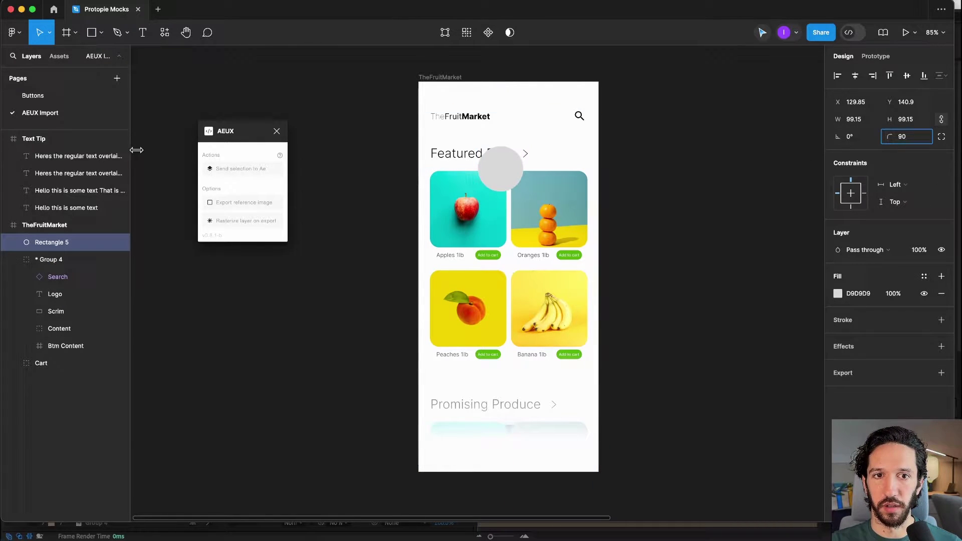
Step: Fill the new circle with bright green 74F012 and move it to X 216, Y 166 over the oranges photo
left_click(838, 294)
left_click(774, 336)
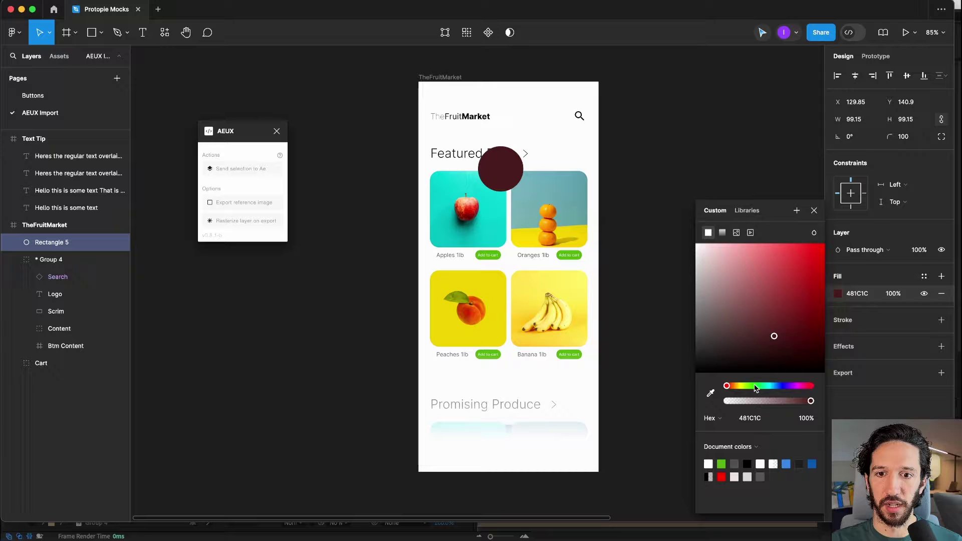
left_click(754, 386)
left_click_drag(797, 309, 812, 246)
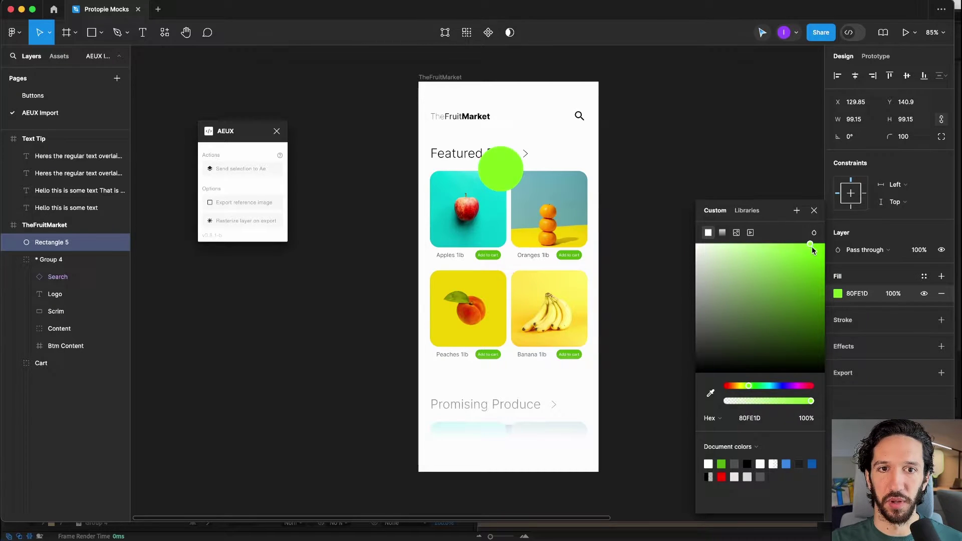
left_click(648, 206)
left_click_drag(516, 167, 557, 181)
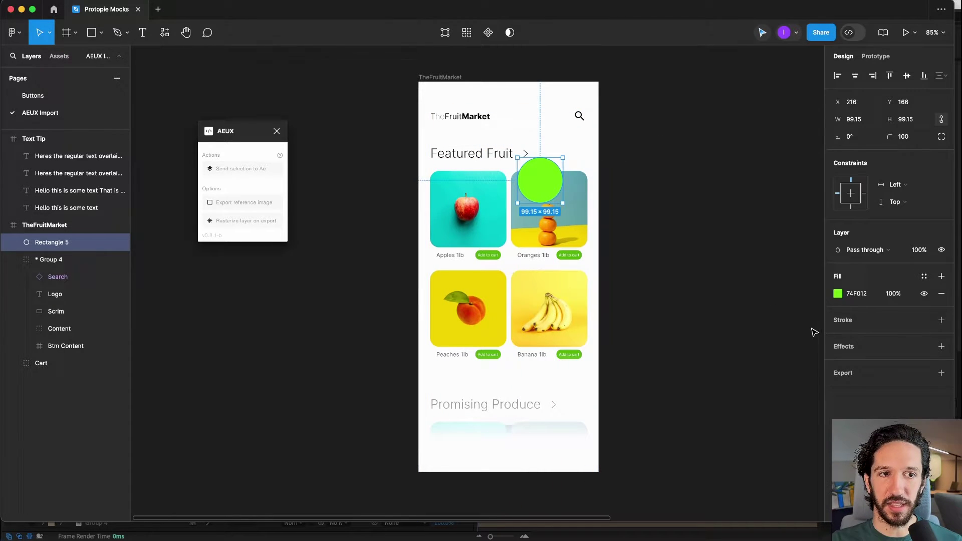
Step: Send the green circle to After Effects and move the AEUX window aside to view the upper part of the composition
left_click(244, 170)
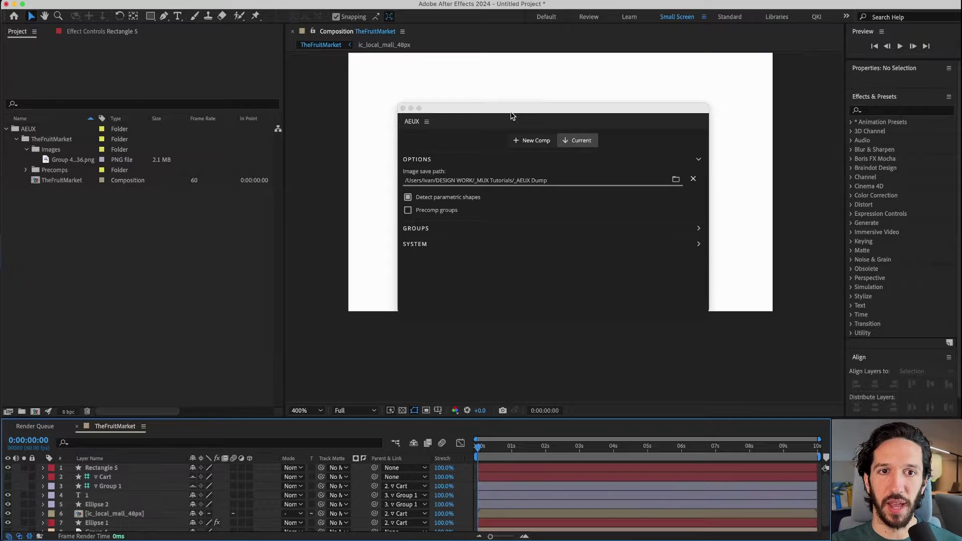
left_click_drag(512, 112, 185, 186)
scroll(668, 161, "down", 1)
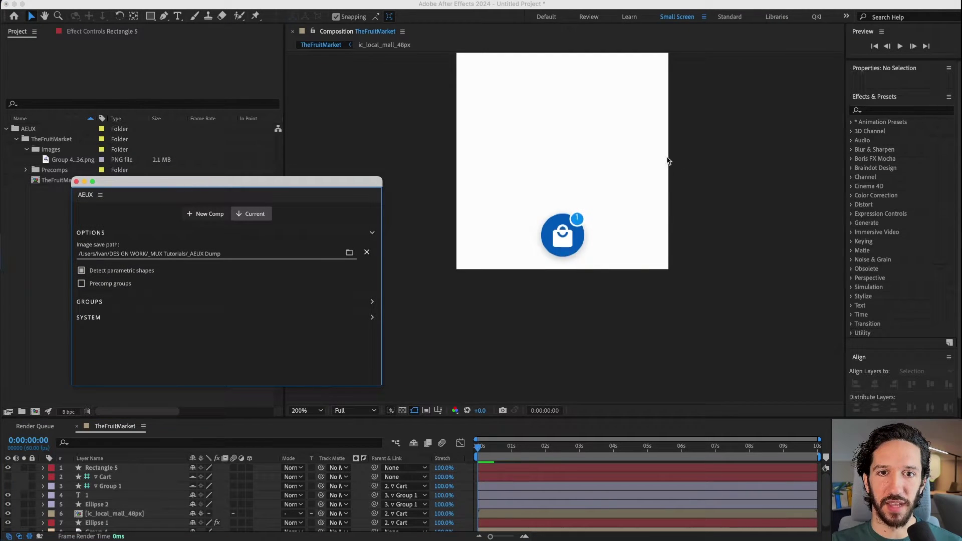
key("space")
left_click_drag(660, 138, 654, 337)
left_click_drag(652, 184, 652, 211)
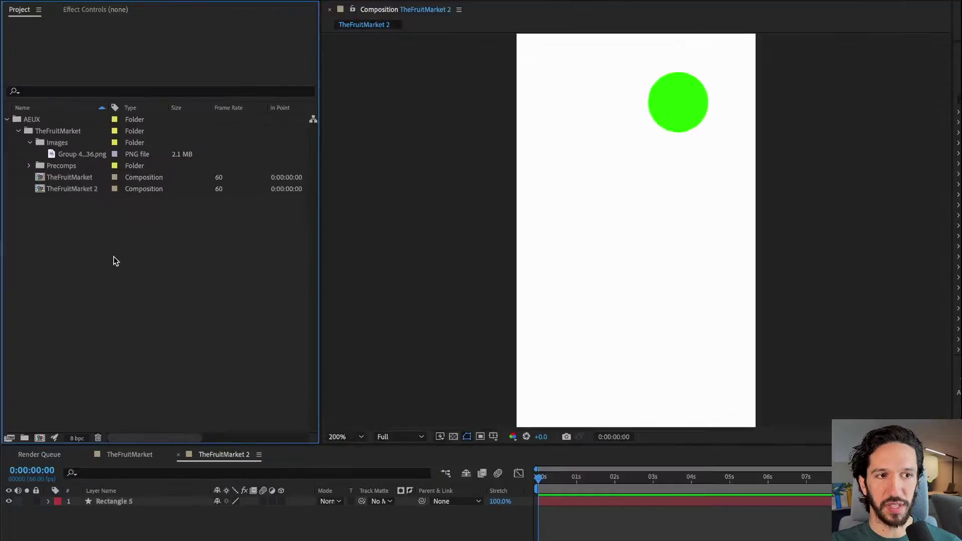
Step: Open the TheFruitMarket 2 composition and inspect its Rectangle 5 circle layer
left_click_drag(114, 260, 34, 122)
left_click_drag(99, 315, 221, 362)
left_click(171, 461)
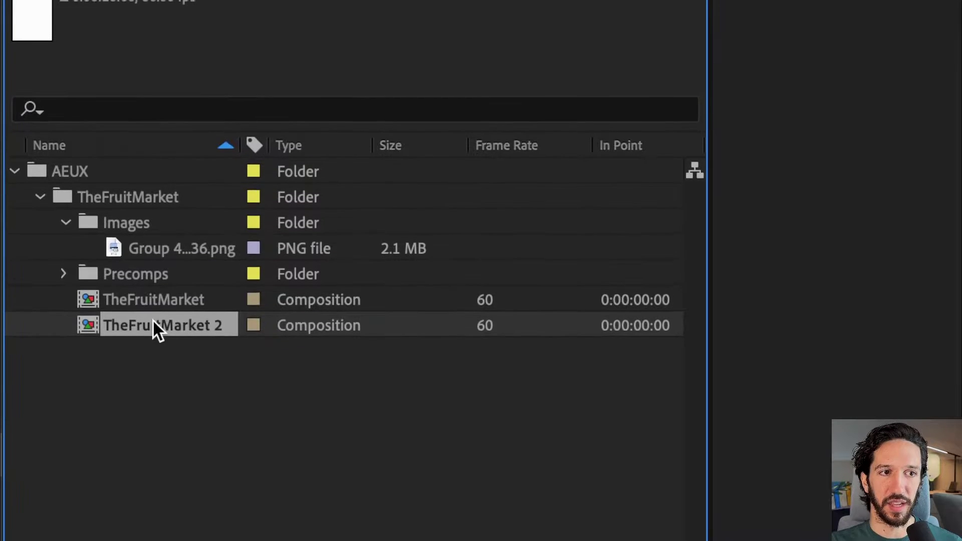
double_click(158, 325)
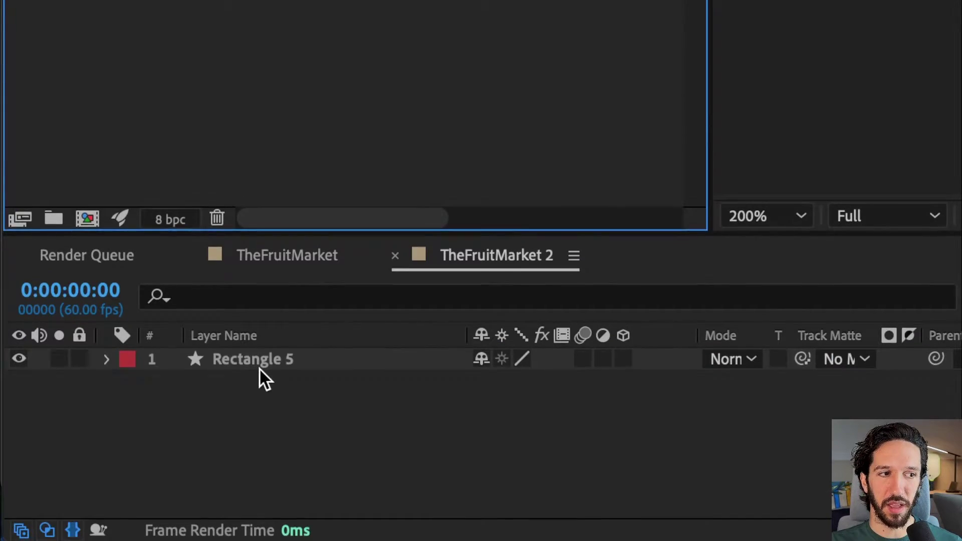
left_click(313, 363)
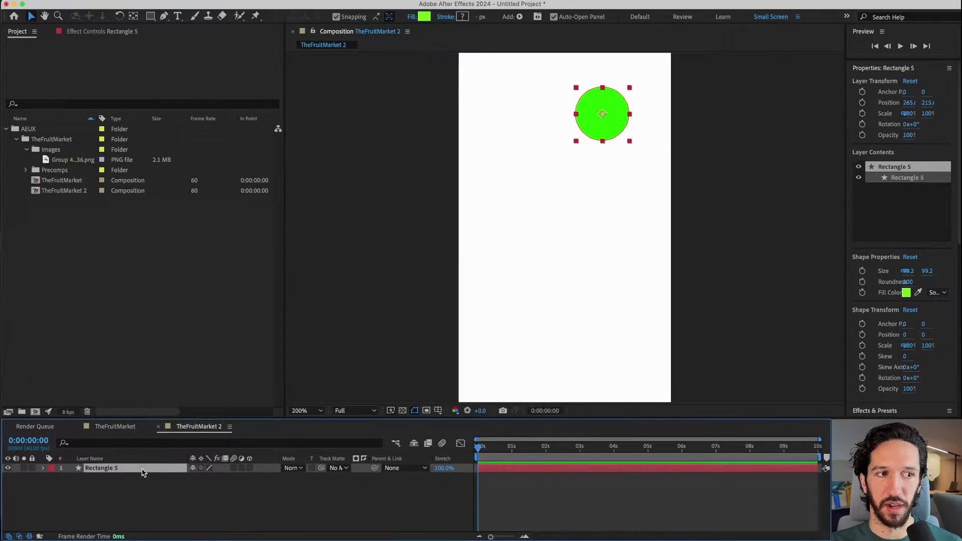
left_click(663, 132)
left_click_drag(587, 102, 580, 218)
left_click(741, 236)
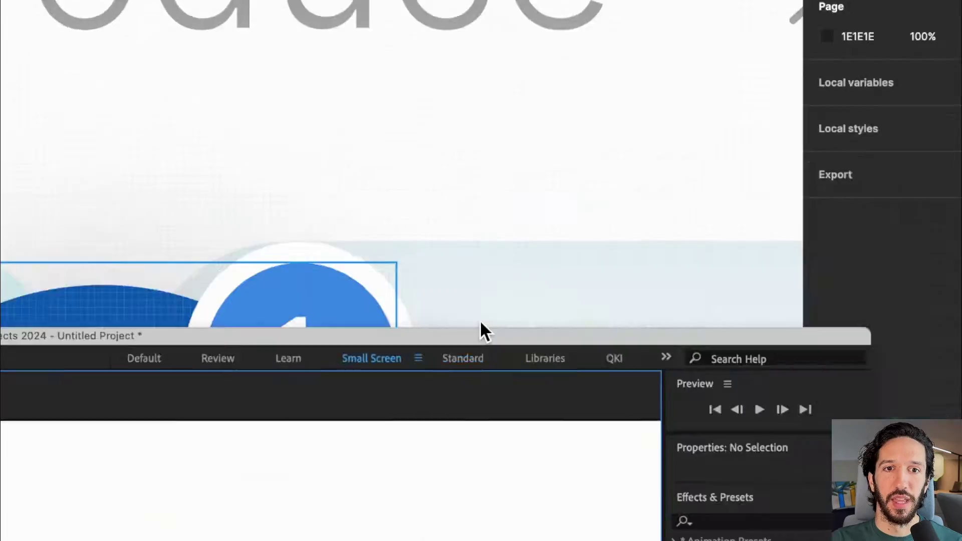
Step: Switch to Figma and review the type settings of the cart badge's number text
left_click(480, 320)
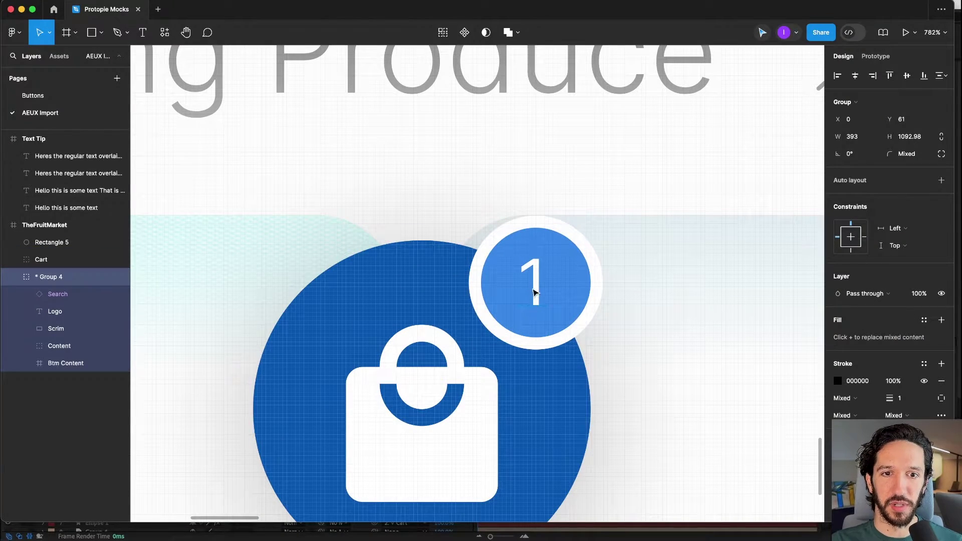
left_click(482, 352)
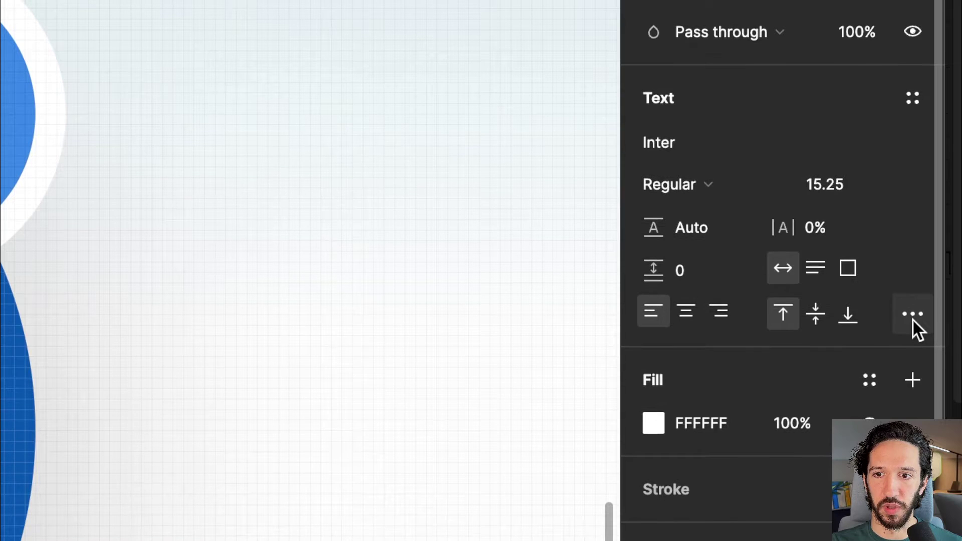
left_click(941, 363)
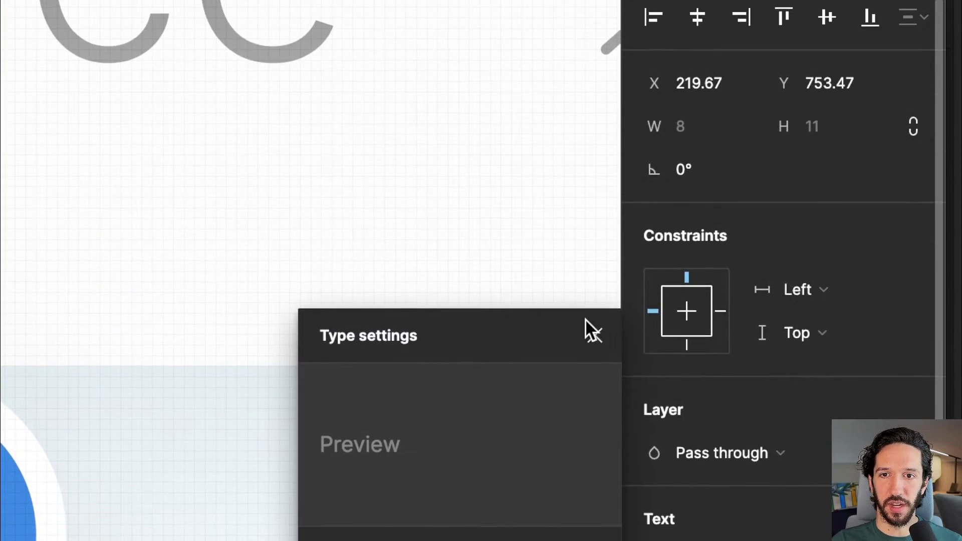
left_click(594, 332)
Step: Switch to After Effects and delete all layers above Group 4 from the TheFruitMarket composition
key("ctrl+Up")
left_click(461, 397)
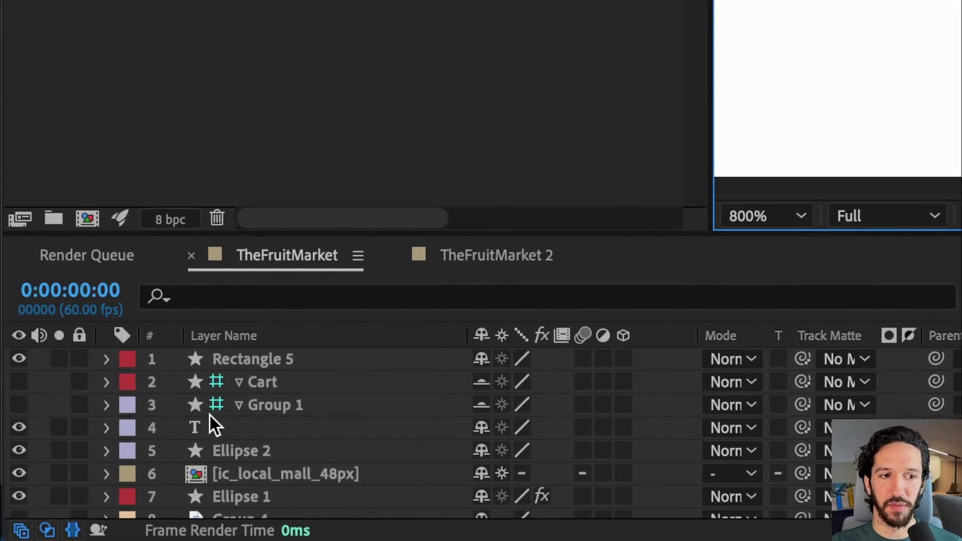
scroll(258, 458, "down", 1)
left_click(284, 482)
scroll(285, 480, "up", 1)
left_click(325, 358, "shift")
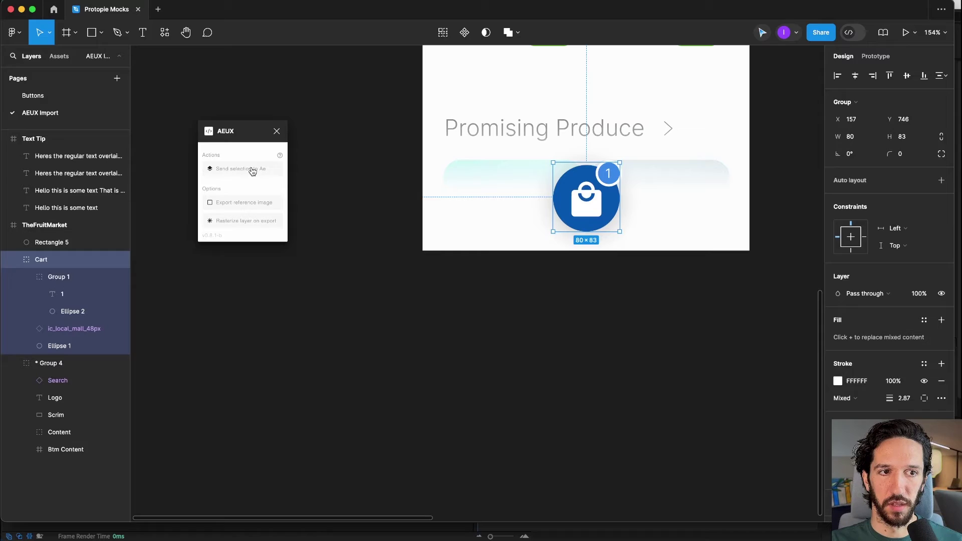
Step: Send the Cart group from Figma into the TheFruitMarket composition and switch to After Effects
left_click(252, 172)
key("super+Tab")
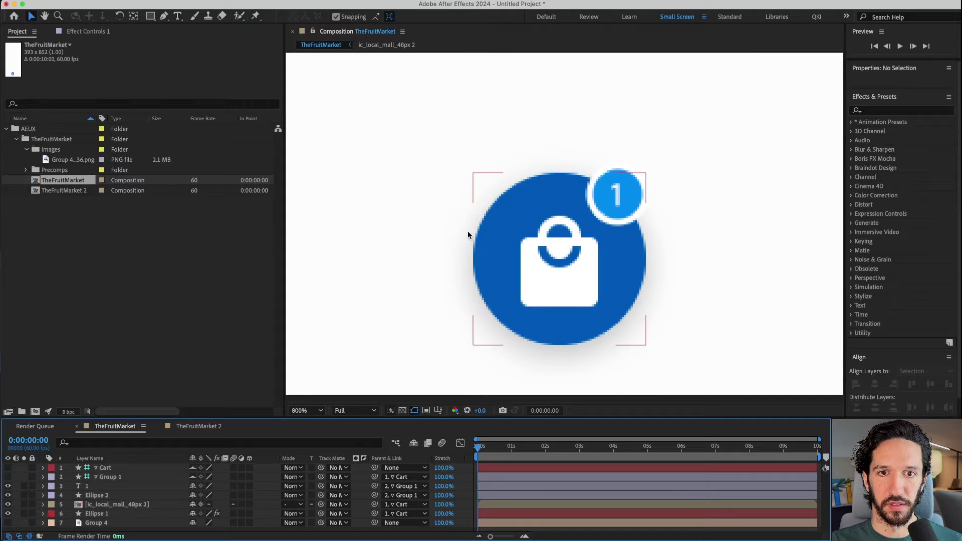
Step: Review the imported cart button in the composition, switch to Figma and select the Wrong text's frame in Text Tip
scroll(620, 200, "up", 2)
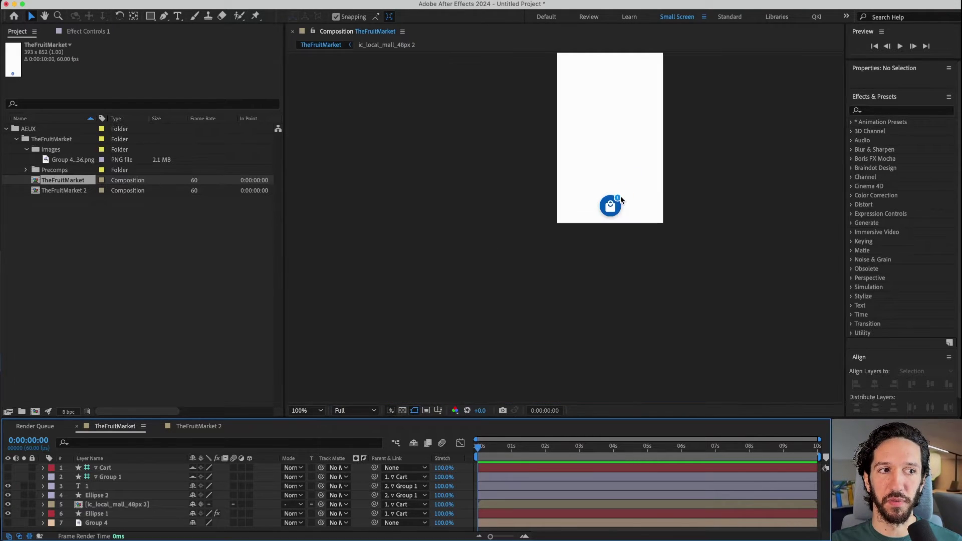
scroll(620, 197, "down", 2)
key("super+Tab")
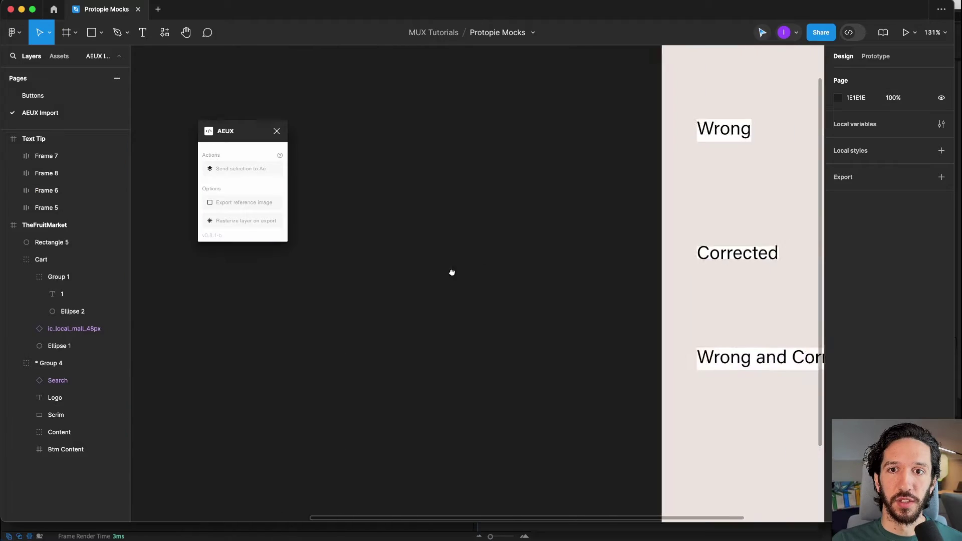
scroll(451, 272, "right", 5)
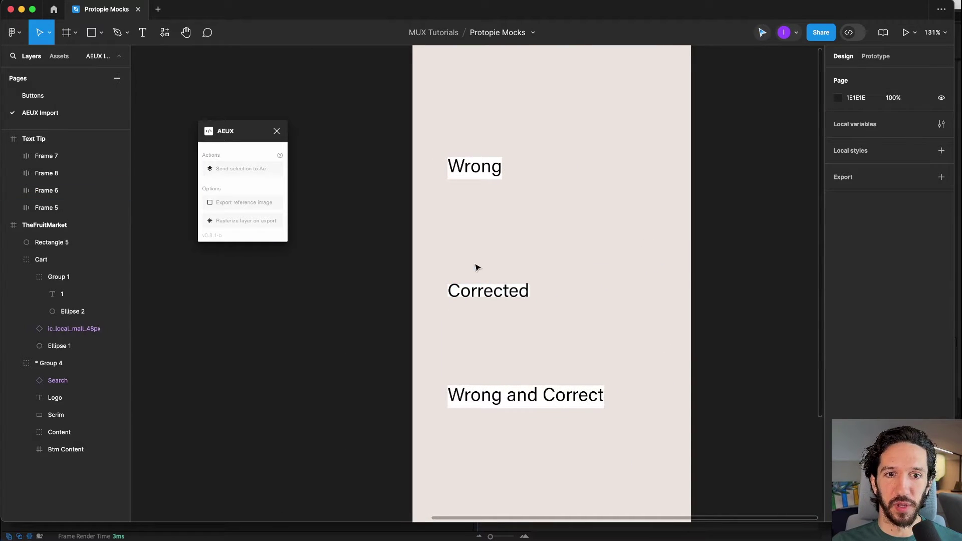
scroll(477, 267, "down", 1)
left_click(457, 144)
scroll(458, 144, "up", 3)
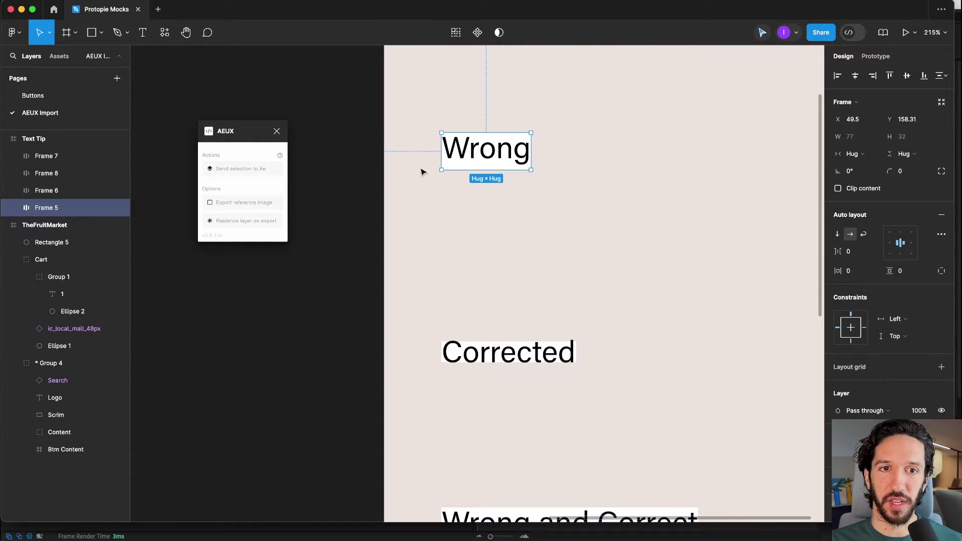
Step: Compare how the frames around the Wrong and Corrected texts fit their lettering
left_click(593, 127)
left_click(469, 152)
scroll(468, 152, "up", 4)
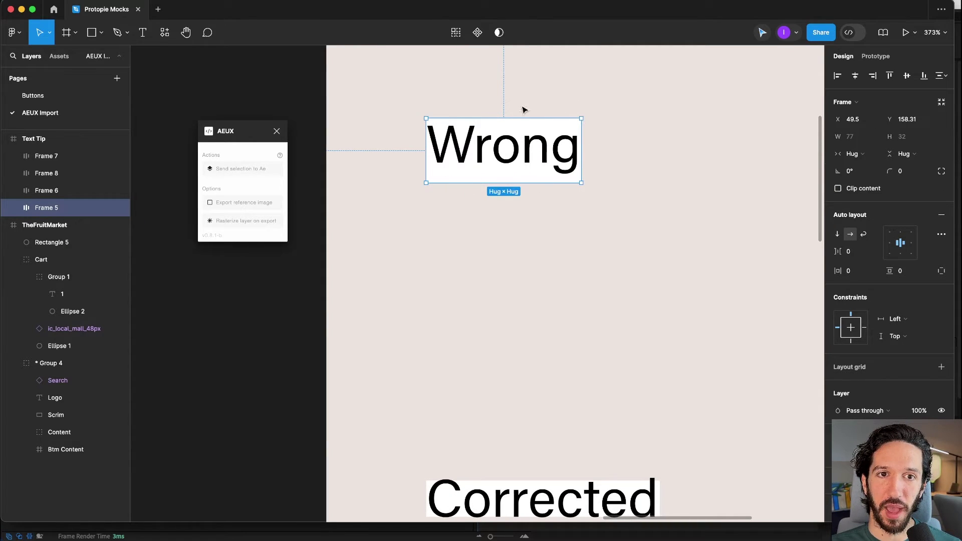
left_click(474, 185)
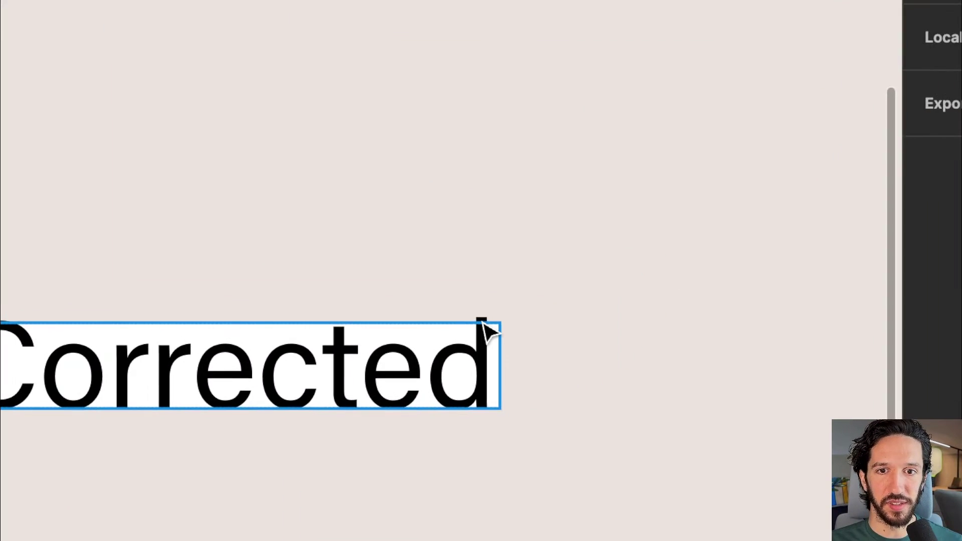
scroll(484, 324, "up", 4)
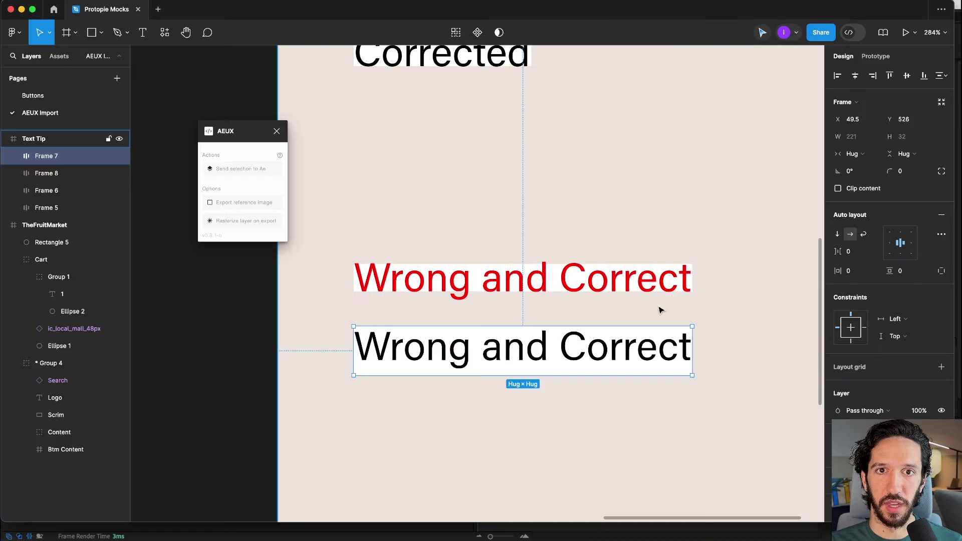
Step: Move the black Wrong and Correct text frame relative to the red one, undo the move and clear the selection
mouse_move(564, 344)
left_mouse_down()
mouse_move(563, 275)
mouse_move(565, 335)
left_mouse_up()
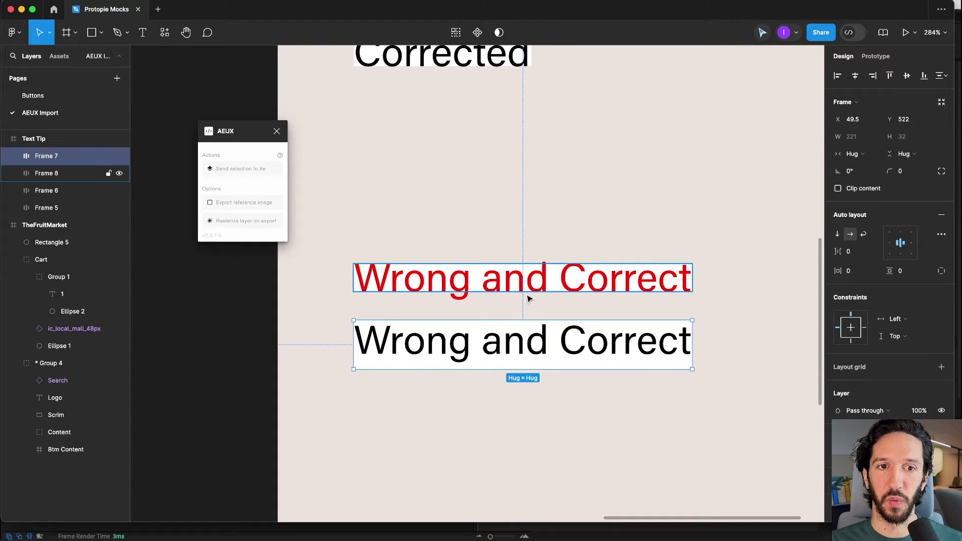
key("super+z")
left_click(635, 234)
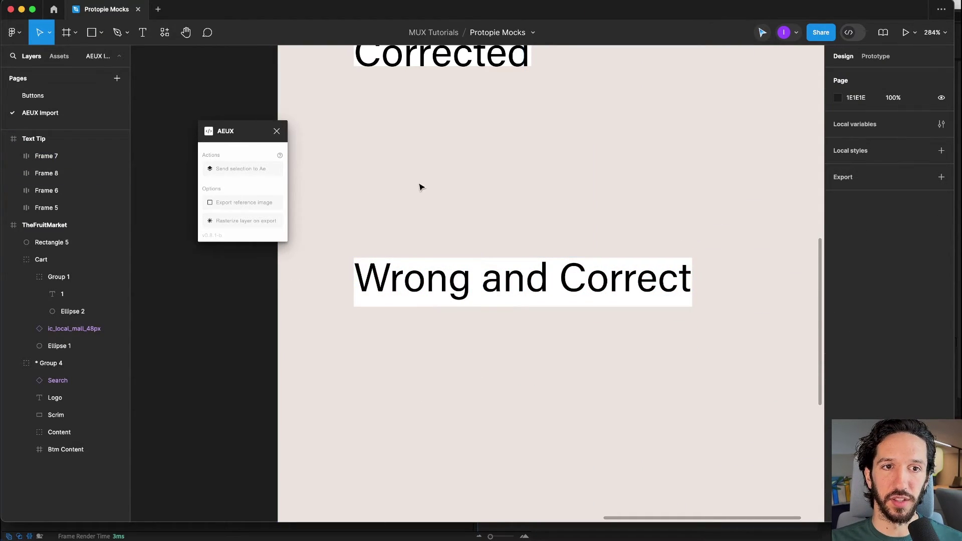
Step: Switch to After Effects and inspect the overlapping black and red Wrong and Correct texts in the Text Tip 3 composition
scroll(482, 188, "down", 3)
left_click_drag(536, 182, 535, 347)
scroll(595, 155, "down", 2)
scroll(562, 201, "up", 3)
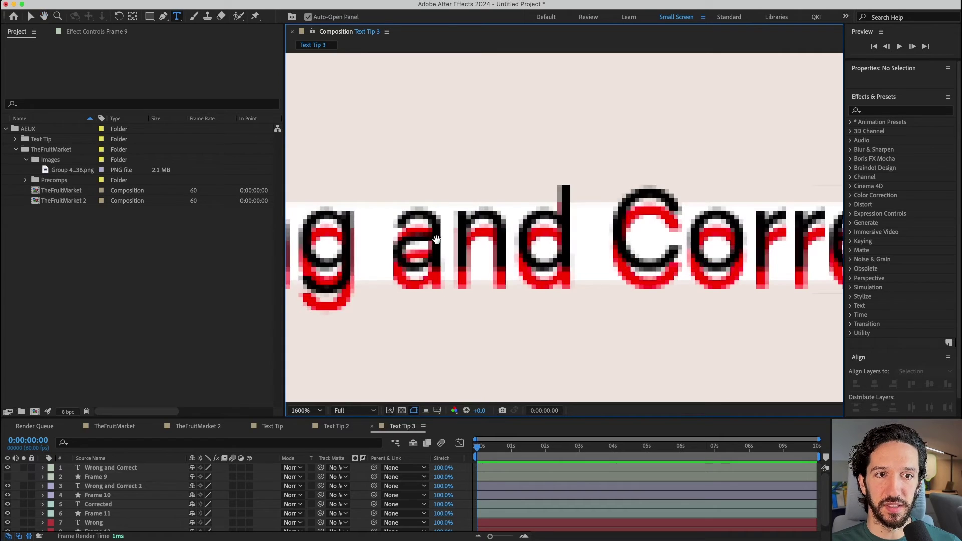
left_click_drag(438, 240, 569, 201)
left_click_drag(422, 225, 576, 225)
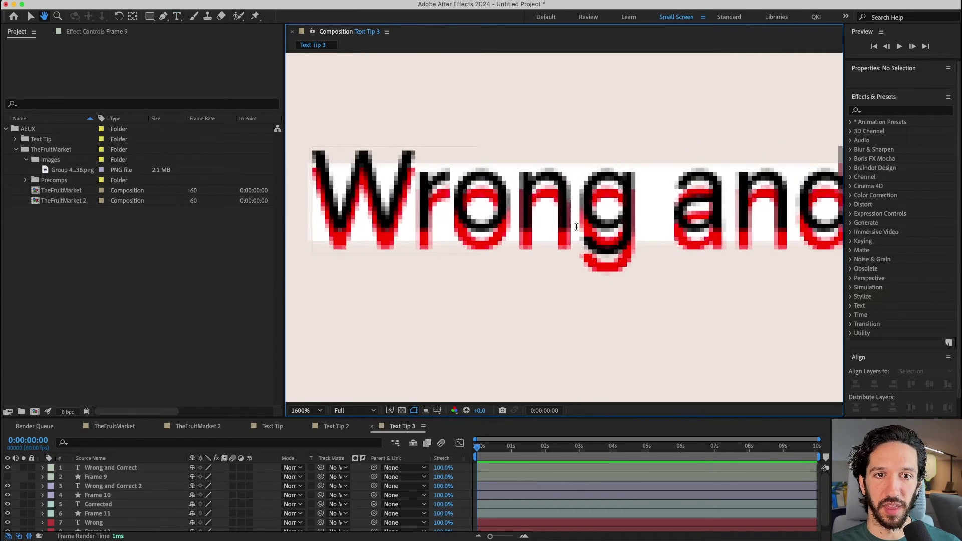
scroll(576, 227, "down", 1)
key("v")
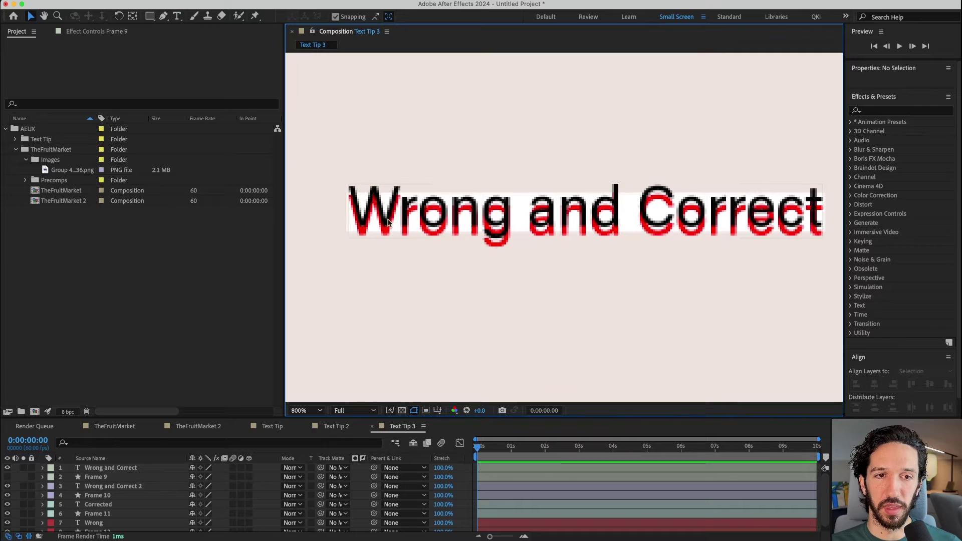
Step: Toggle the visibility of the Frame 9 layer to compare the two Wrong and Correct text placements
left_click(7, 477)
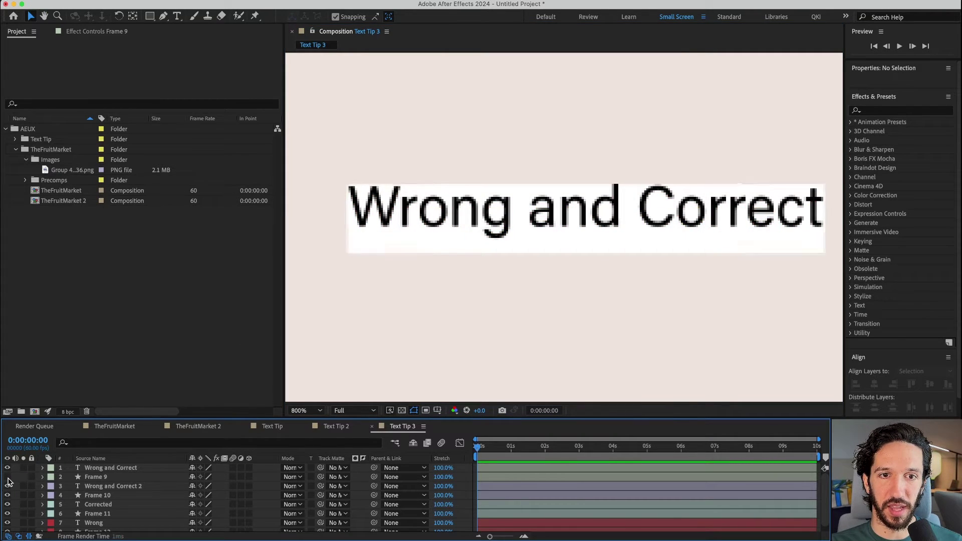
left_click(7, 477)
left_click(7, 477)
Step: Switch to Figma, review the Vertical trim options in the Wrong text's type settings and deselect the text
left_click(537, 207)
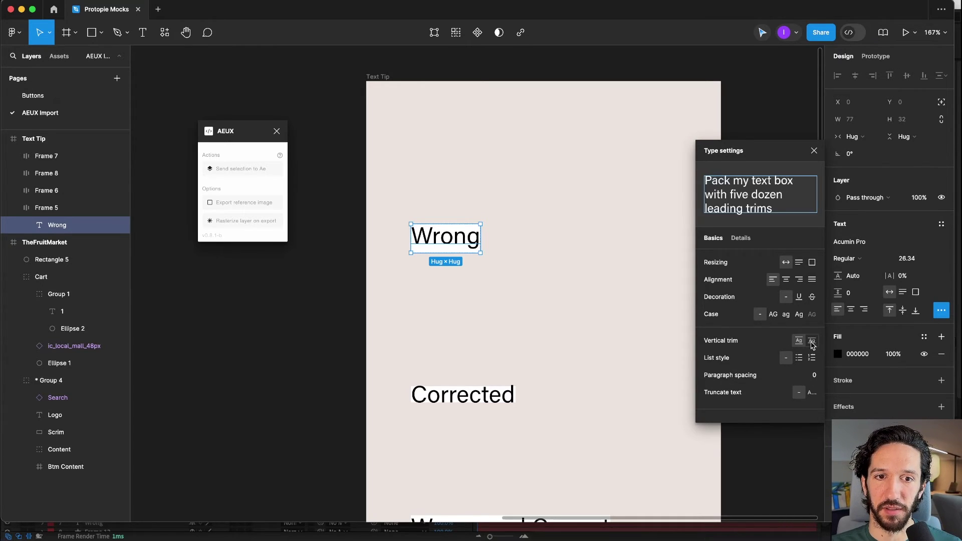
left_click(676, 223)
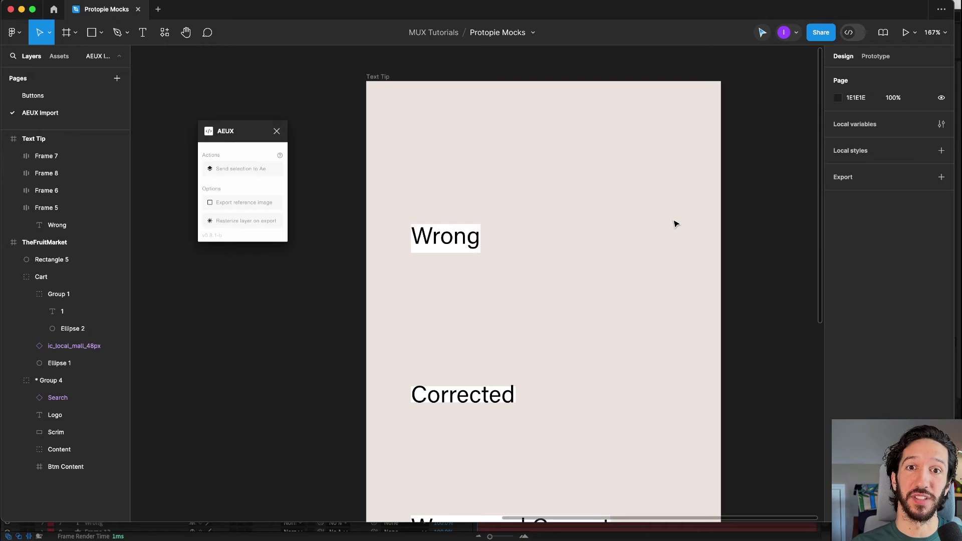